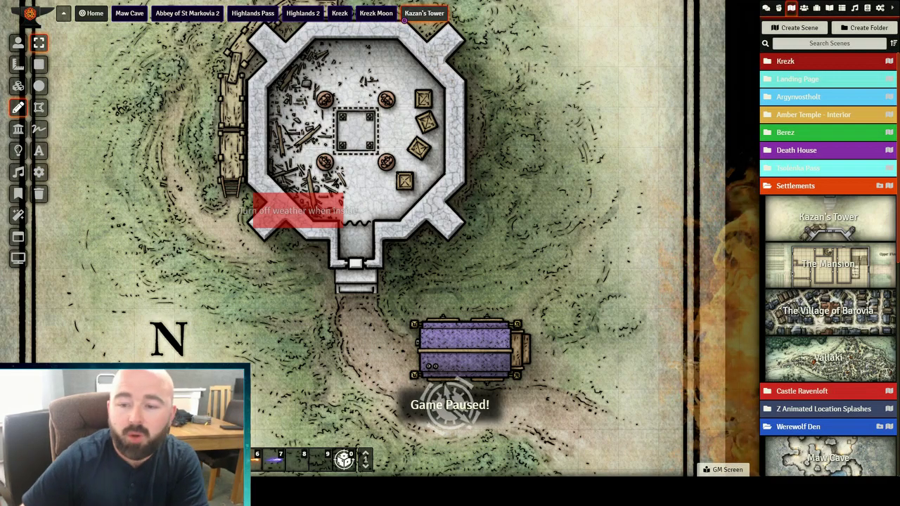
- Draw a closed polygon along the walls of Kazan's Tower, covering the octagonal interior and the entrance passage
{"action": "scroll", "coordinate": [537, 257], "scroll_direction": "up", "scroll_amount": 3}
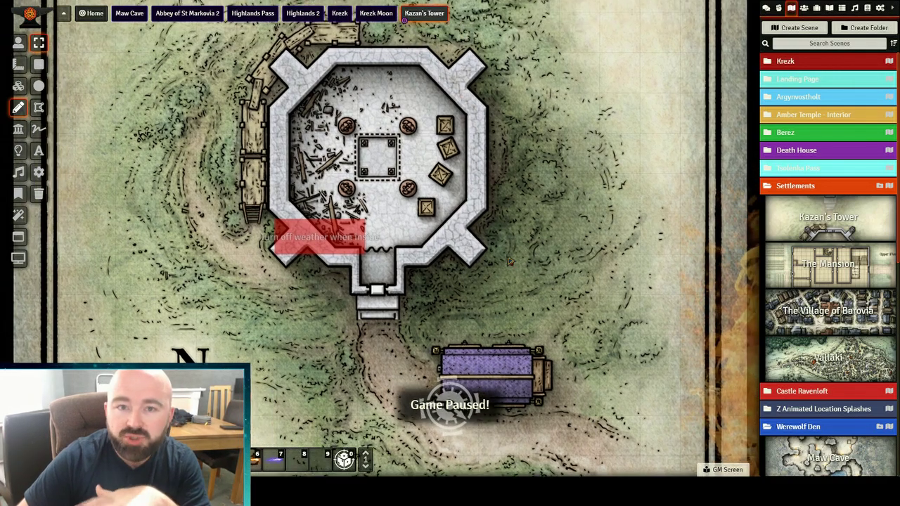
{"action": "scroll", "coordinate": [537, 257], "scroll_direction": "up", "scroll_amount": 3}
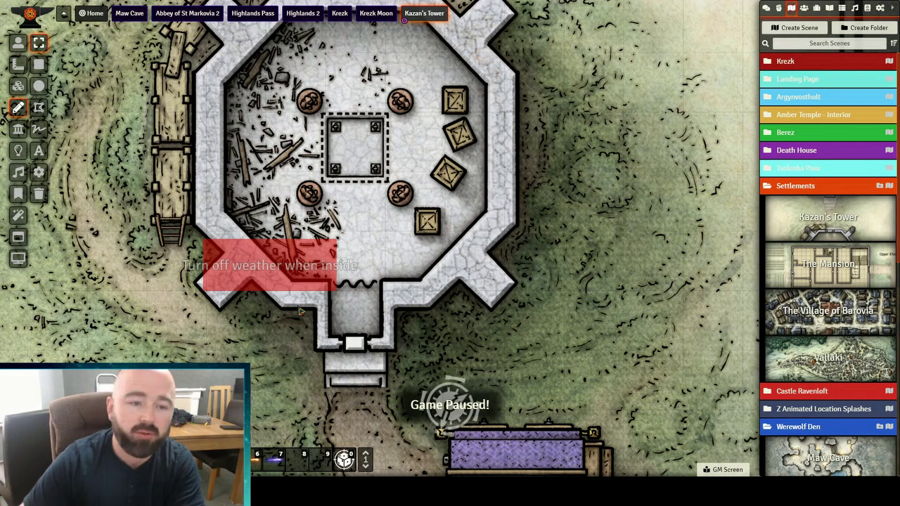
{"action": "scroll", "coordinate": [382, 197], "scroll_direction": "down", "scroll_amount": 5}
{"action": "left_click_drag", "start_coordinate": [494, 97], "coordinate": [491, 134]}
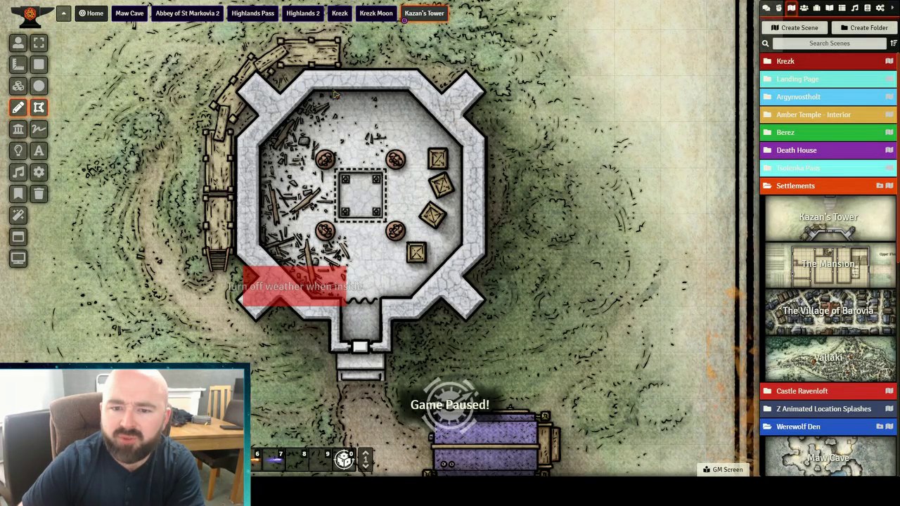
{"action": "left_click", "coordinate": [413, 80]}
{"action": "left_click", "coordinate": [476, 143]}
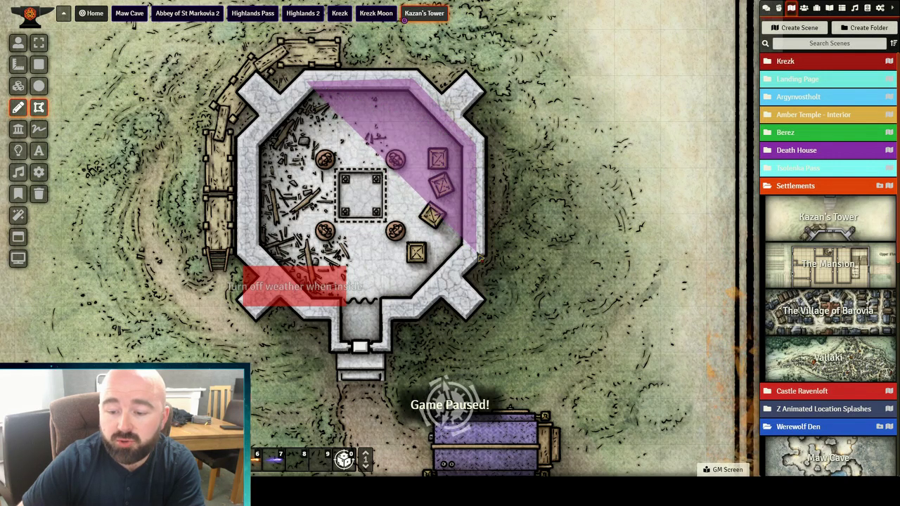
{"action": "left_click", "coordinate": [472, 248]}
{"action": "left_click", "coordinate": [423, 302]}
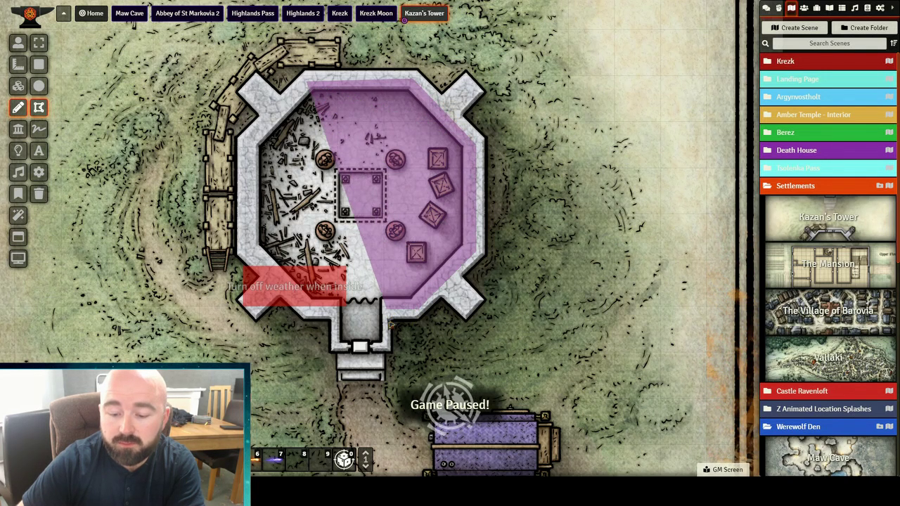
{"action": "left_click", "coordinate": [388, 306]}
{"action": "left_click", "coordinate": [388, 349]}
{"action": "left_click", "coordinate": [333, 351]}
{"action": "left_click", "coordinate": [305, 312]}
{"action": "left_click", "coordinate": [243, 253]}
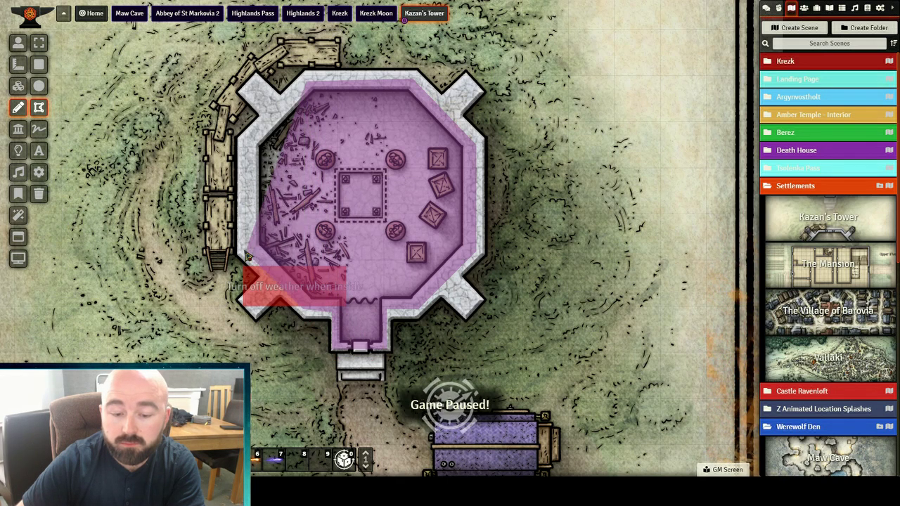
{"action": "left_click", "coordinate": [243, 143]}
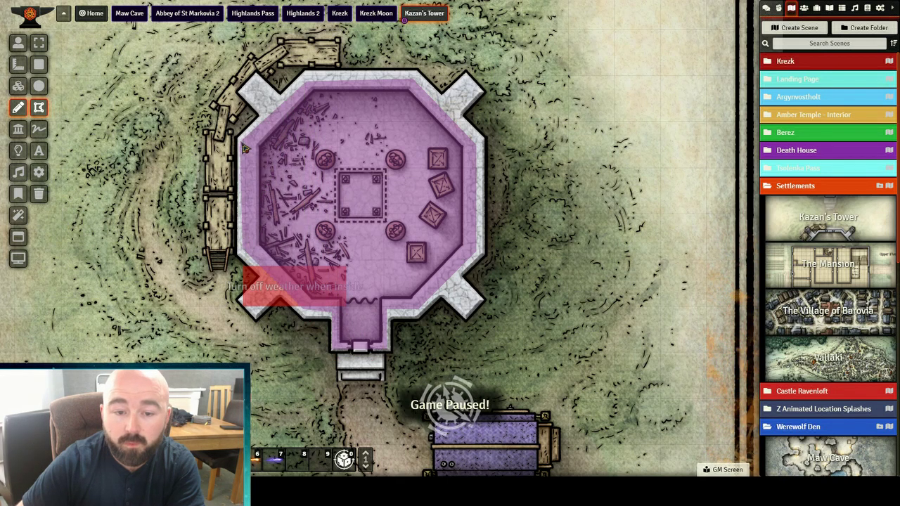
{"action": "left_click", "coordinate": [307, 87]}
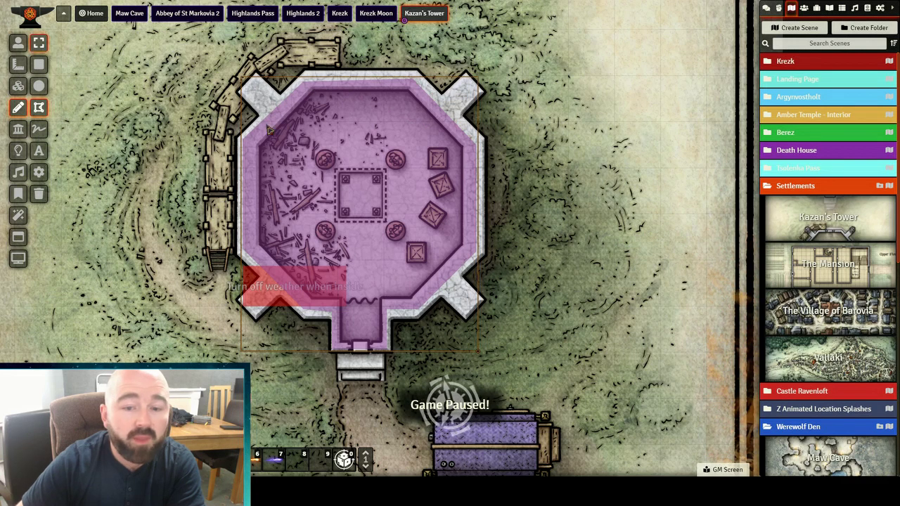
- Give the tower polygon the text label blockWeather and update the drawing
{"action": "double_click", "coordinate": [341, 155]}
{"action": "left_click", "coordinate": [495, 184]}
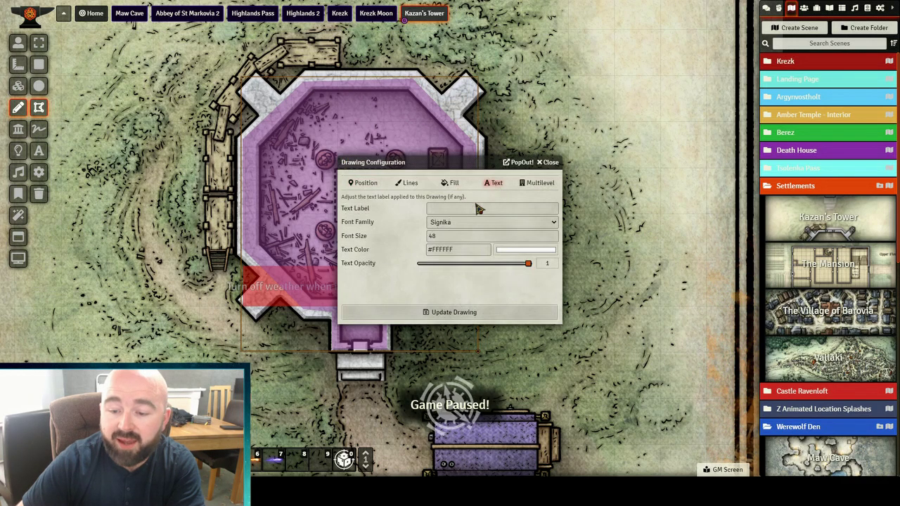
{"action": "left_click", "coordinate": [464, 209]}
{"action": "type", "text": "blockWeather"}
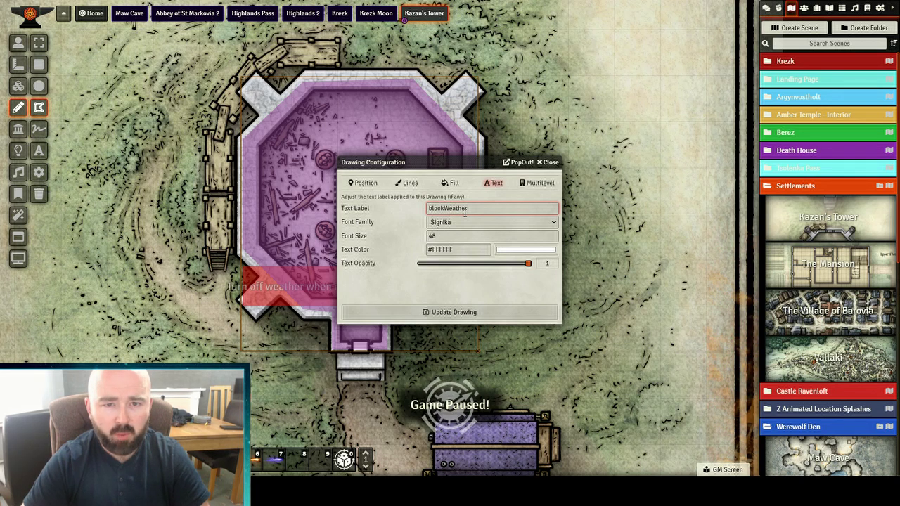
{"action": "left_click", "coordinate": [469, 312]}
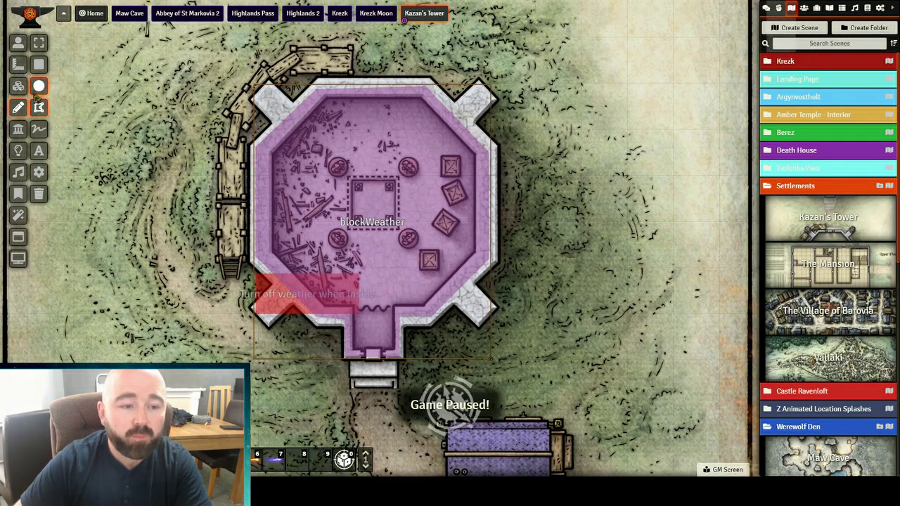
- Enable the Snow weather effect with density 97 and speed 66 and save the changes
{"action": "left_click", "coordinate": [19, 216]}
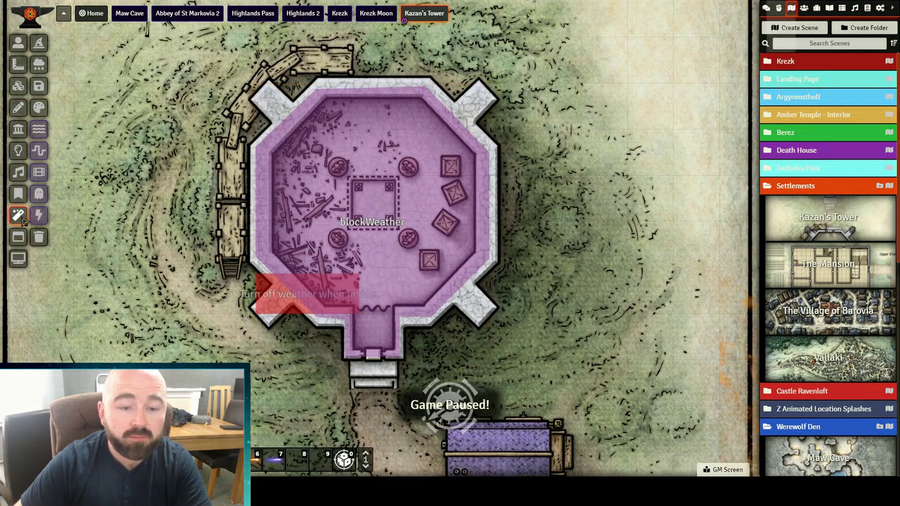
{"action": "left_click", "coordinate": [39, 64]}
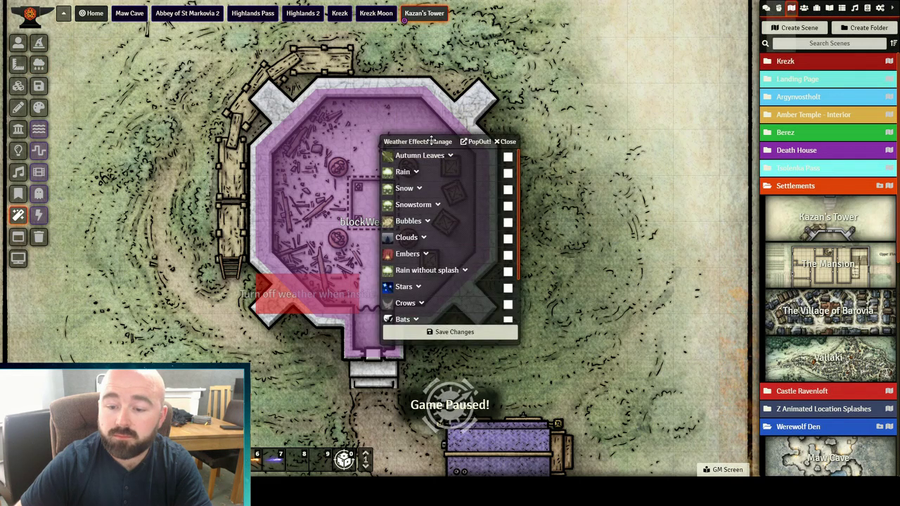
{"action": "left_click_drag", "start_coordinate": [430, 140], "coordinate": [565, 117]}
{"action": "left_click", "coordinate": [553, 166]}
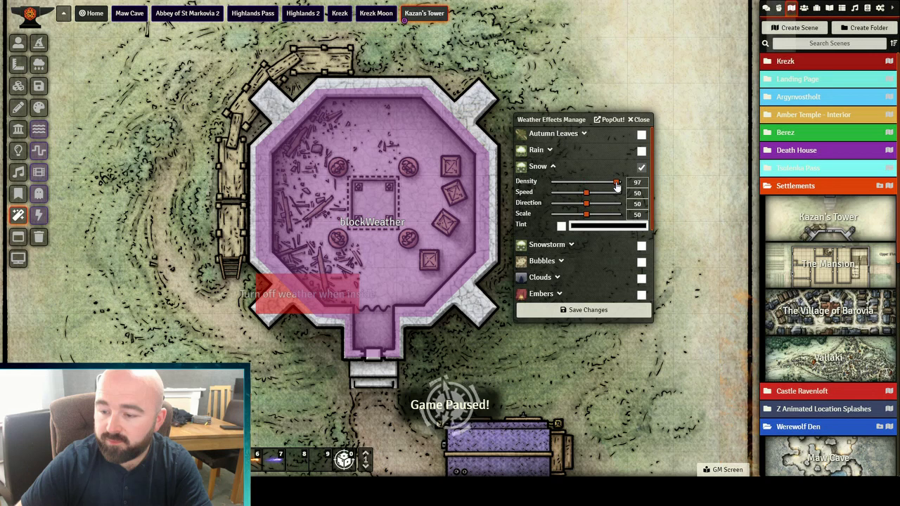
{"action": "left_click", "coordinate": [591, 310]}
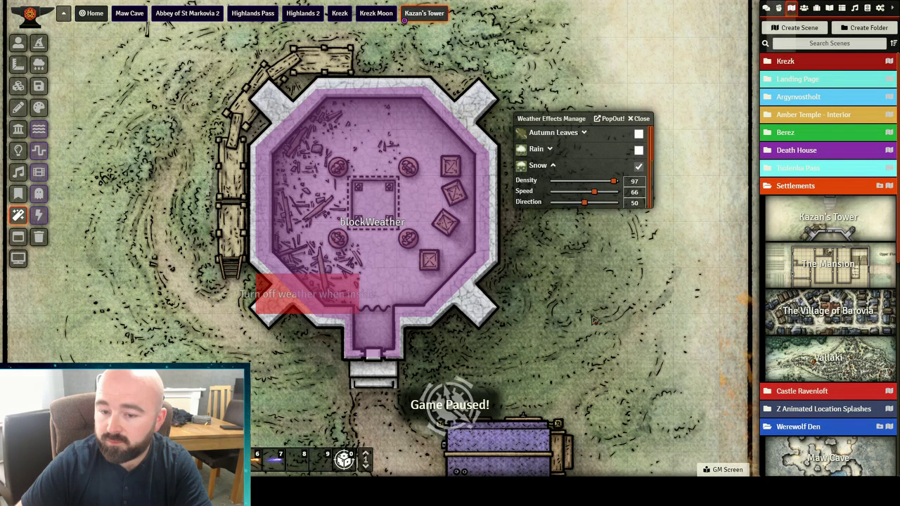
{"action": "scroll", "coordinate": [182, 294], "scroll_direction": "up", "scroll_amount": 2}
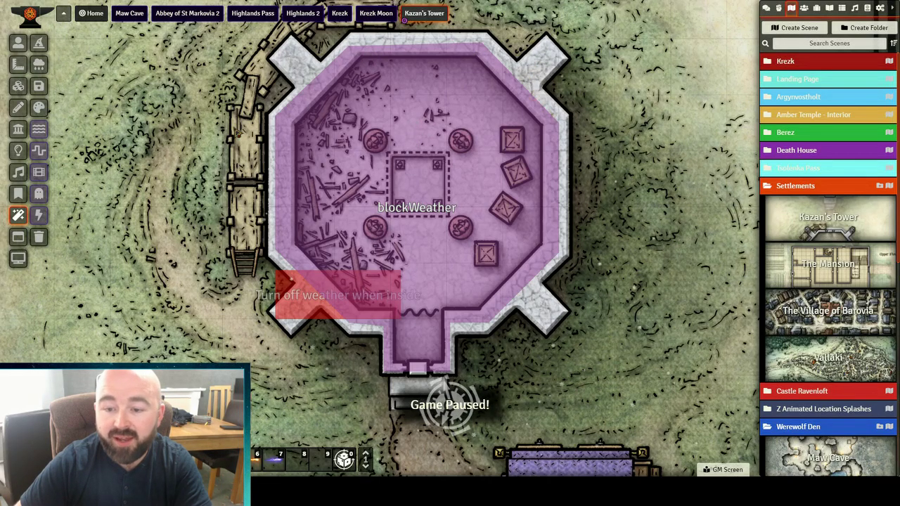
- Select the blockWeather polygon over the tower and toggle it to hidden
{"action": "left_click", "coordinate": [18, 107]}
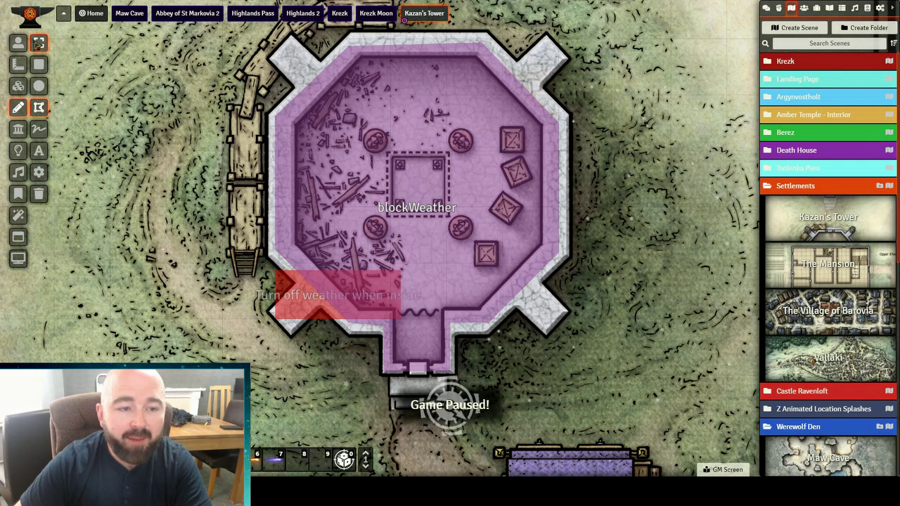
{"action": "left_click_drag", "start_coordinate": [468, 142], "coordinate": [410, 171]}
{"action": "scroll", "coordinate": [423, 143], "scroll_direction": "up", "scroll_amount": 1}
{"action": "right_click", "coordinate": [397, 134]}
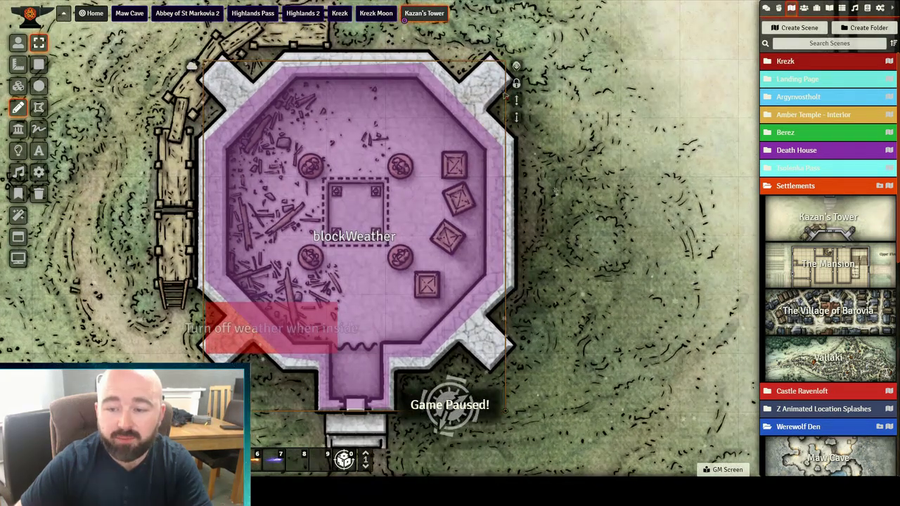
{"action": "left_click", "coordinate": [517, 68]}
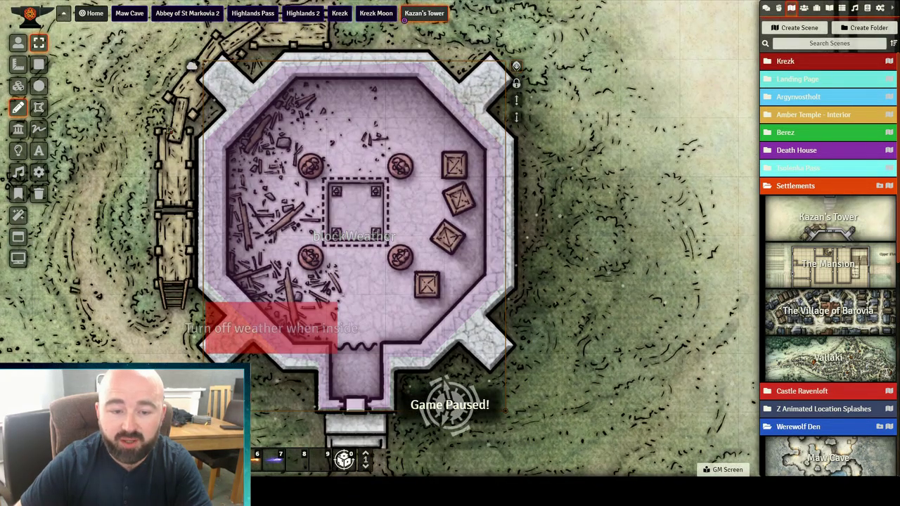
- Switch to the token controls and examine how the snow falls outside and inside the tower walls
{"action": "left_click", "coordinate": [21, 65]}
{"action": "left_click", "coordinate": [19, 46]}
{"action": "left_click_drag", "start_coordinate": [135, 203], "coordinate": [139, 126]}
{"action": "scroll", "coordinate": [169, 241], "scroll_direction": "up", "scroll_amount": 7}
{"action": "left_click_drag", "start_coordinate": [198, 310], "coordinate": [111, 206]}
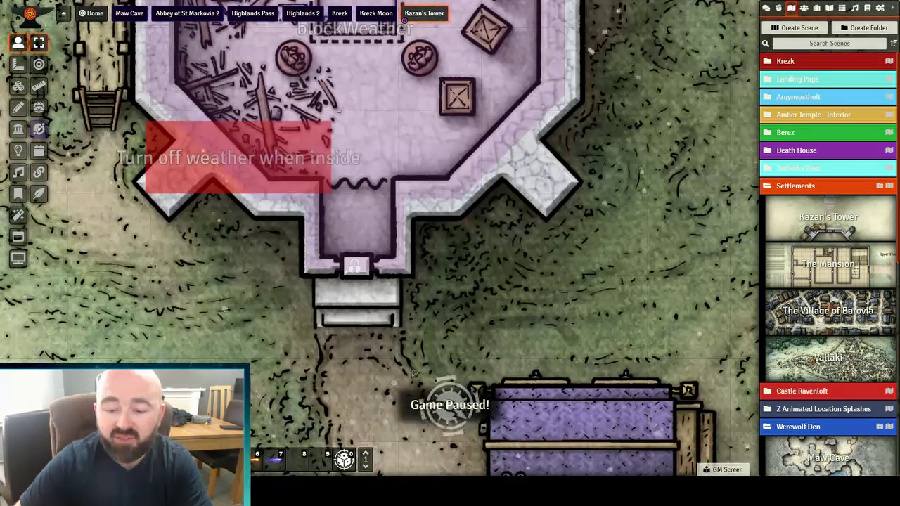
{"action": "left_click_drag", "start_coordinate": [281, 91], "coordinate": [290, 251]}
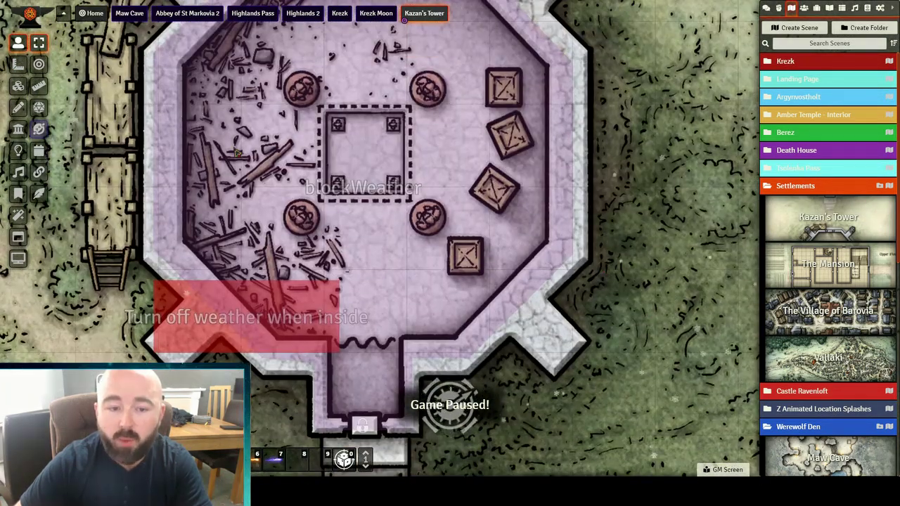
{"action": "scroll", "coordinate": [238, 151], "scroll_direction": "down", "scroll_amount": 3}
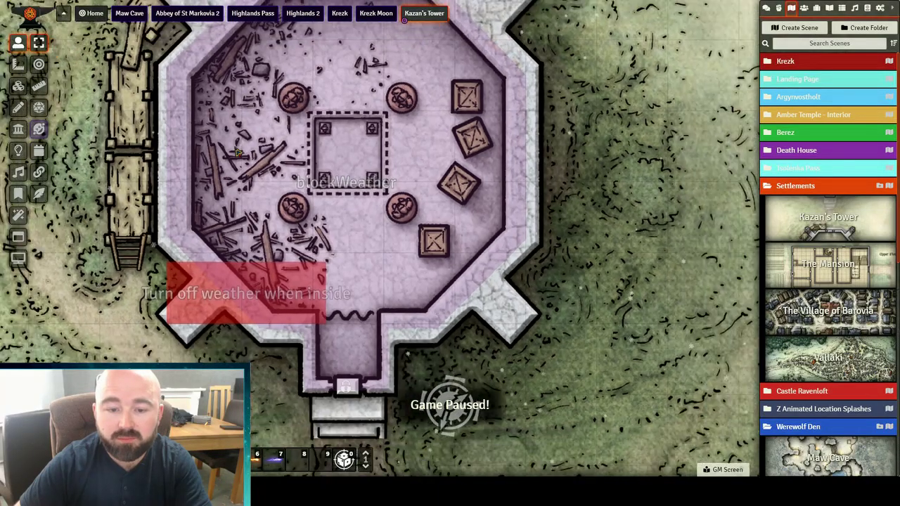
{"action": "left_click_drag", "start_coordinate": [594, 83], "coordinate": [584, 132]}
{"action": "scroll", "coordinate": [595, 153], "scroll_direction": "down", "scroll_amount": 1}
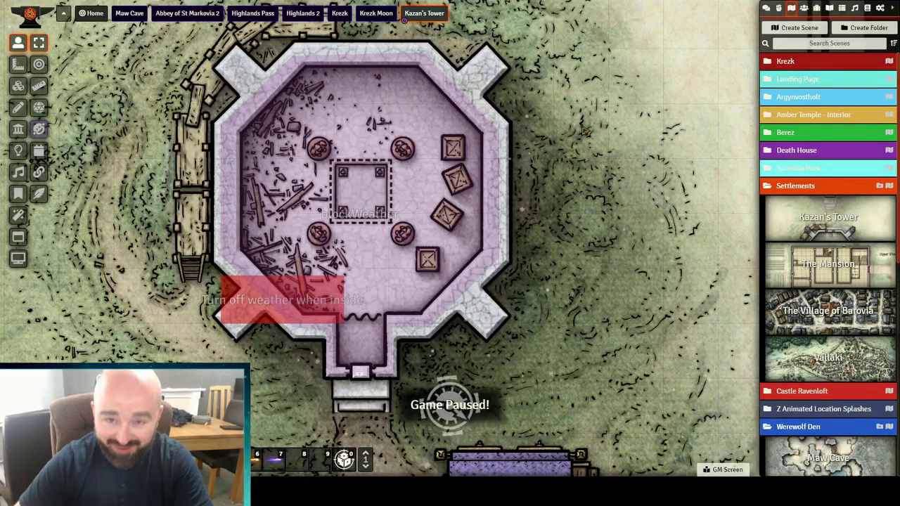
{"action": "left_click_drag", "start_coordinate": [599, 74], "coordinate": [604, 150]}
{"action": "left_click_drag", "start_coordinate": [649, 239], "coordinate": [648, 175]}
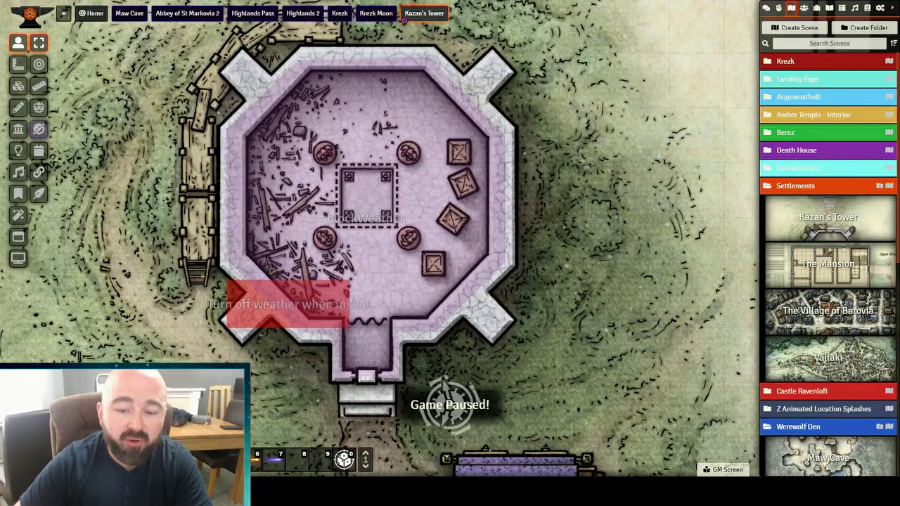
- Open the Maw Cave scene, enable the Snowstorm weather effect and save the changes
{"action": "left_click", "coordinate": [128, 14]}
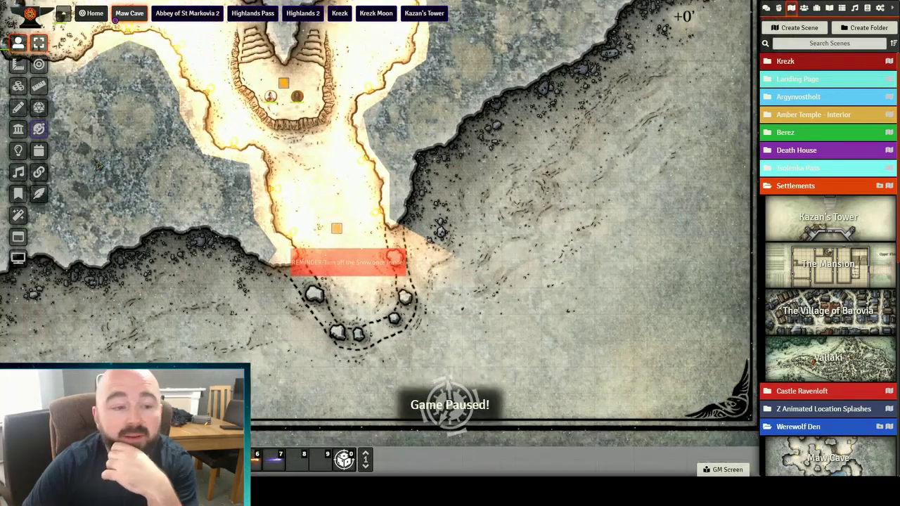
{"action": "left_click", "coordinate": [18, 215]}
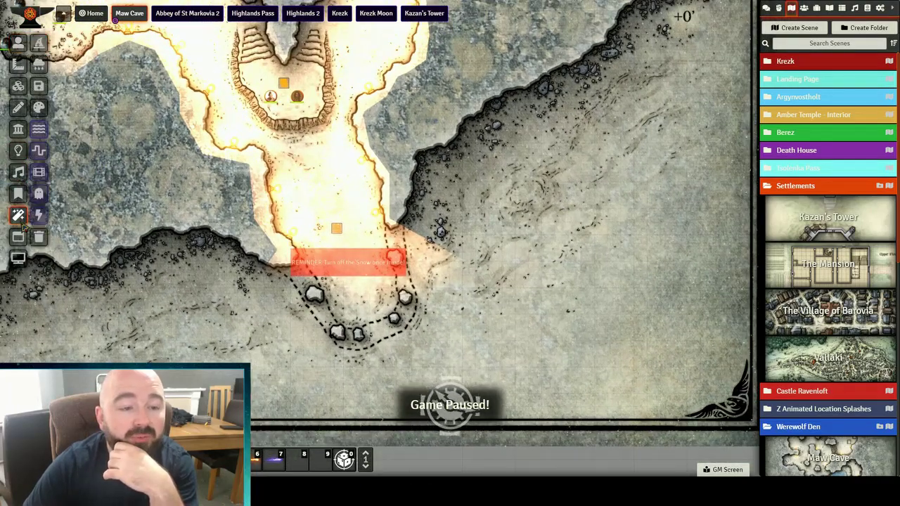
{"action": "left_click", "coordinate": [39, 64]}
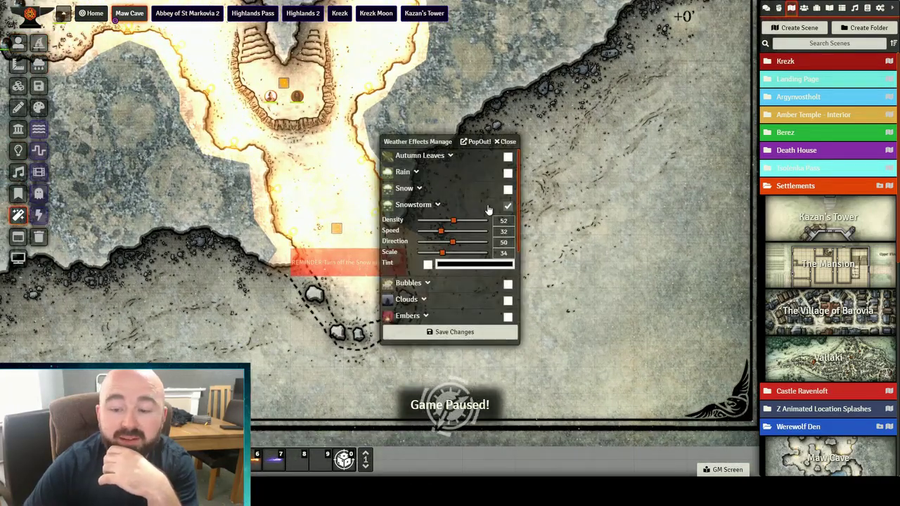
{"action": "left_click", "coordinate": [436, 333]}
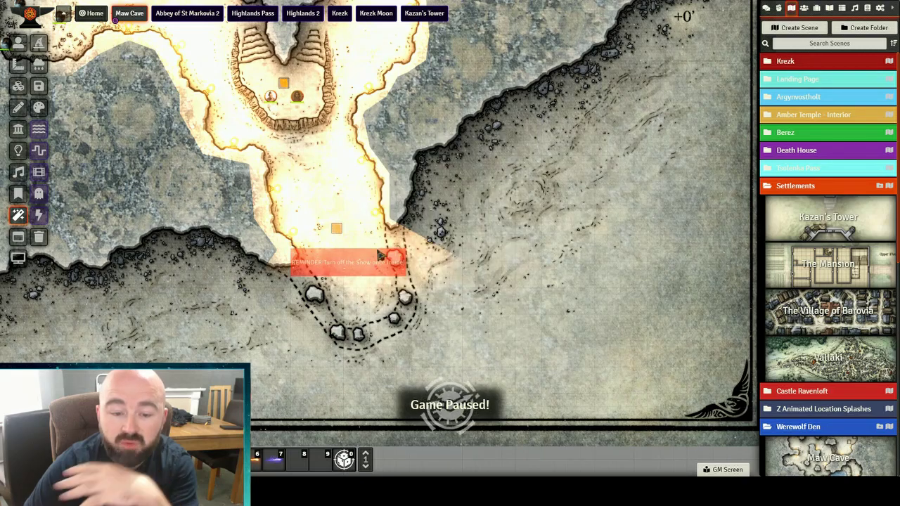
- Examine the Maw Cave map, comparing the extent of the cave interior with the outdoor area at its entrance
{"action": "scroll", "coordinate": [160, 197], "scroll_direction": "down", "scroll_amount": 5}
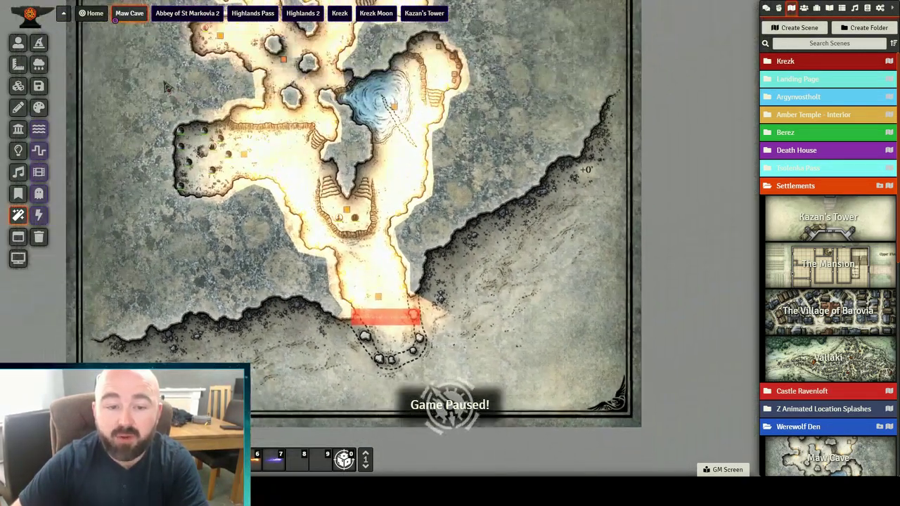
{"action": "scroll", "coordinate": [167, 87], "scroll_direction": "down", "scroll_amount": 4}
{"action": "left_click_drag", "start_coordinate": [156, 48], "coordinate": [136, 96]}
{"action": "left_click_drag", "start_coordinate": [171, 336], "coordinate": [138, 251]}
{"action": "scroll", "coordinate": [181, 227], "scroll_direction": "up", "scroll_amount": 8}
{"action": "scroll", "coordinate": [139, 249], "scroll_direction": "up", "scroll_amount": 2}
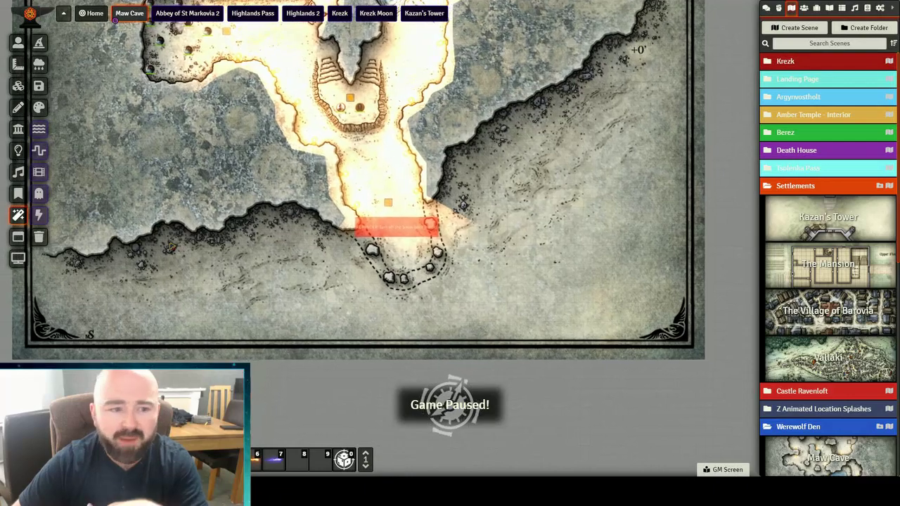
{"action": "left_click_drag", "start_coordinate": [170, 247], "coordinate": [173, 246]}
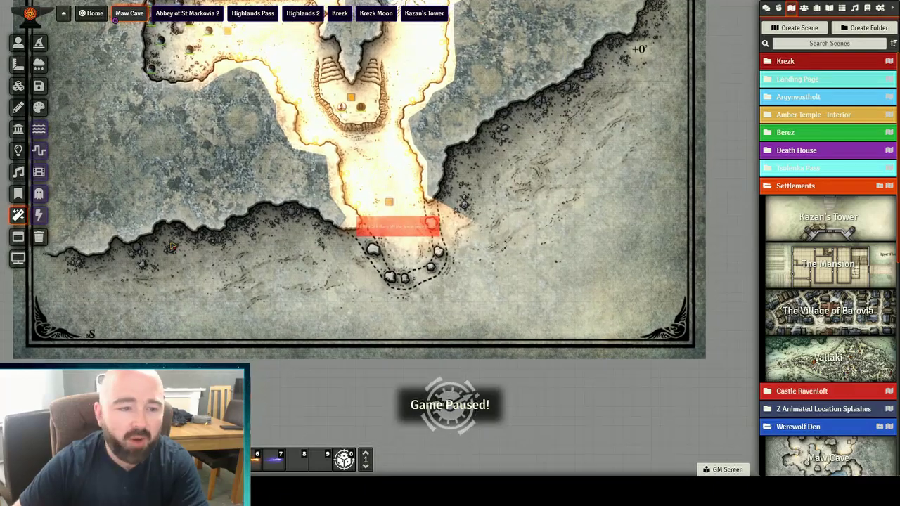
- Enable Invert Weather Block in the Maw Cave scene configuration and save the changes
{"action": "left_click", "coordinate": [18, 107]}
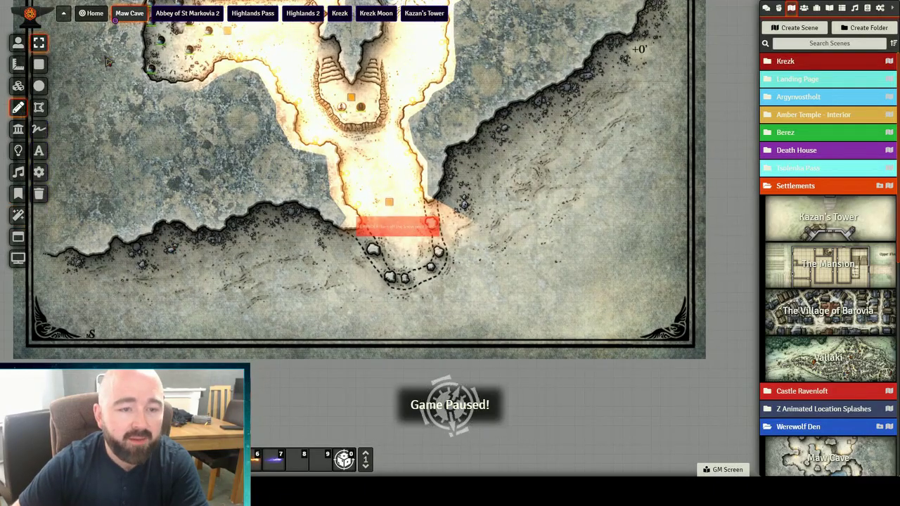
{"action": "right_click", "coordinate": [127, 15]}
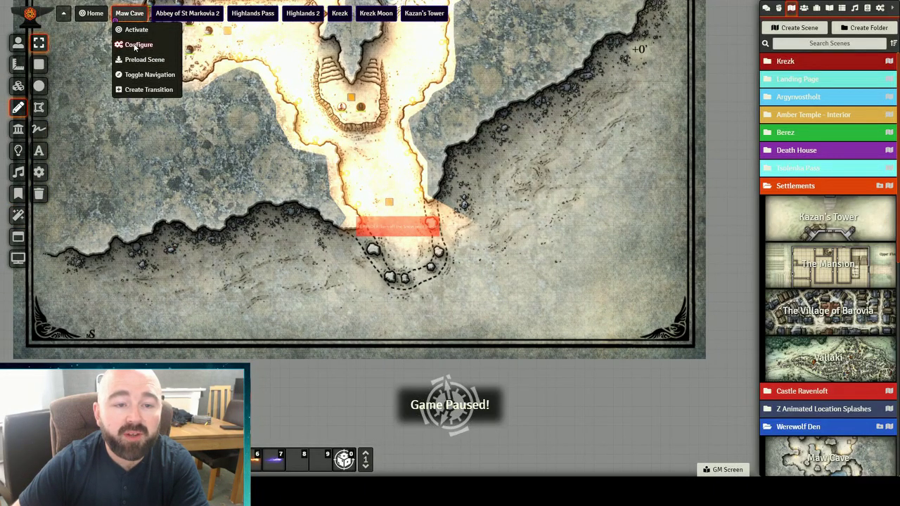
{"action": "left_click", "coordinate": [138, 44]}
{"action": "scroll", "coordinate": [343, 281], "scroll_direction": "down", "scroll_amount": 5}
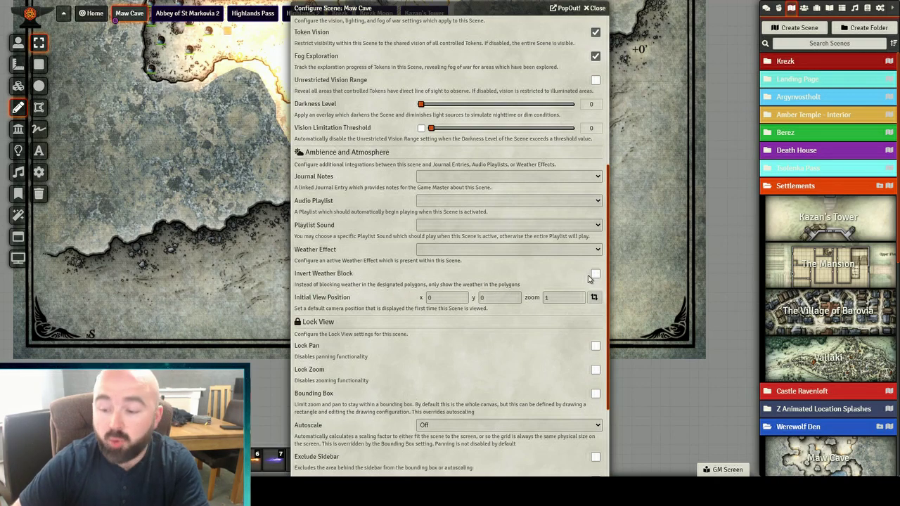
{"action": "scroll", "coordinate": [362, 357], "scroll_direction": "down", "scroll_amount": 3}
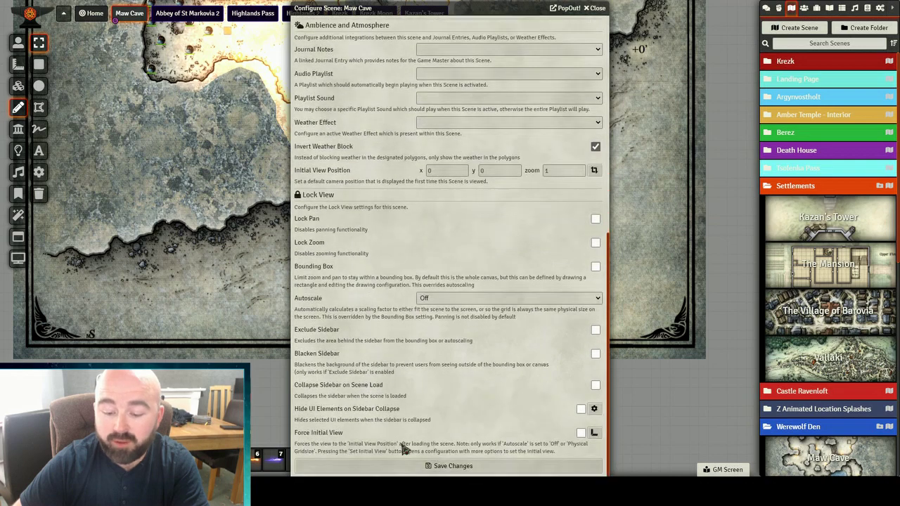
{"action": "left_click", "coordinate": [441, 468]}
- Start a polygon drawing over the outdoor area, outlining the map's bottom and right edges and the eastern cliff line down to the cave entrance
{"action": "scroll", "coordinate": [249, 274], "scroll_direction": "down", "scroll_amount": 1}
{"action": "left_click", "coordinate": [38, 107]}
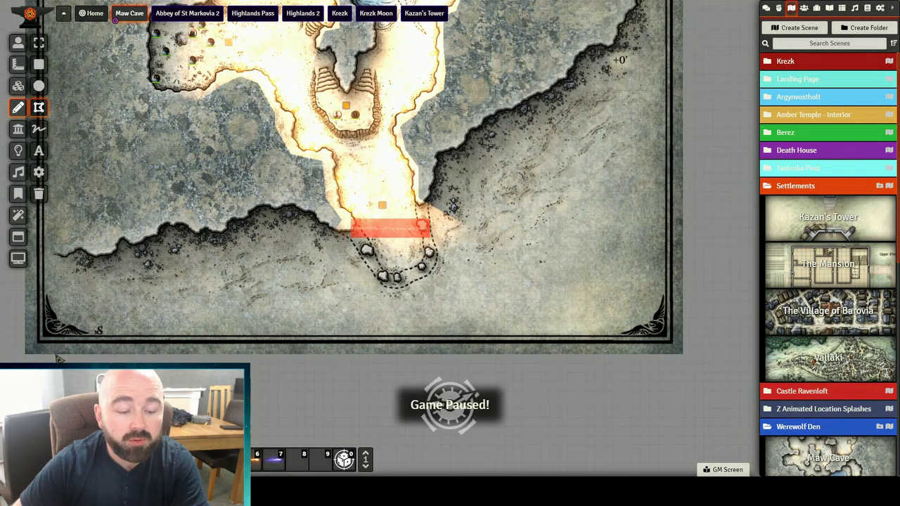
{"action": "left_click", "coordinate": [679, 357]}
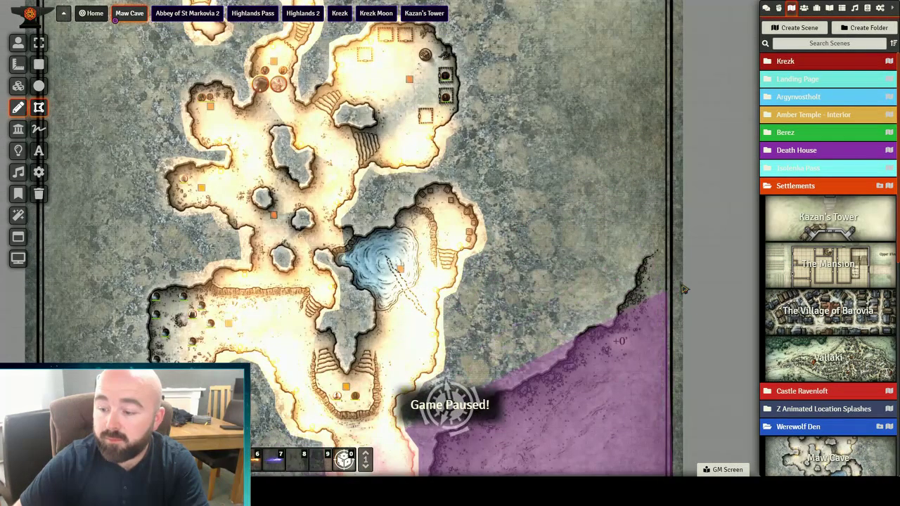
{"action": "left_click", "coordinate": [677, 241]}
{"action": "left_click", "coordinate": [595, 289]}
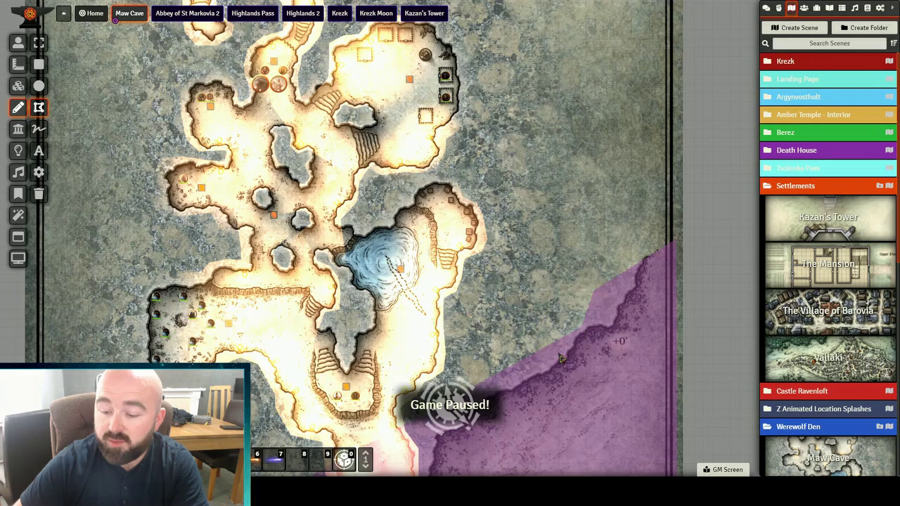
{"action": "key", "text": "Down"}
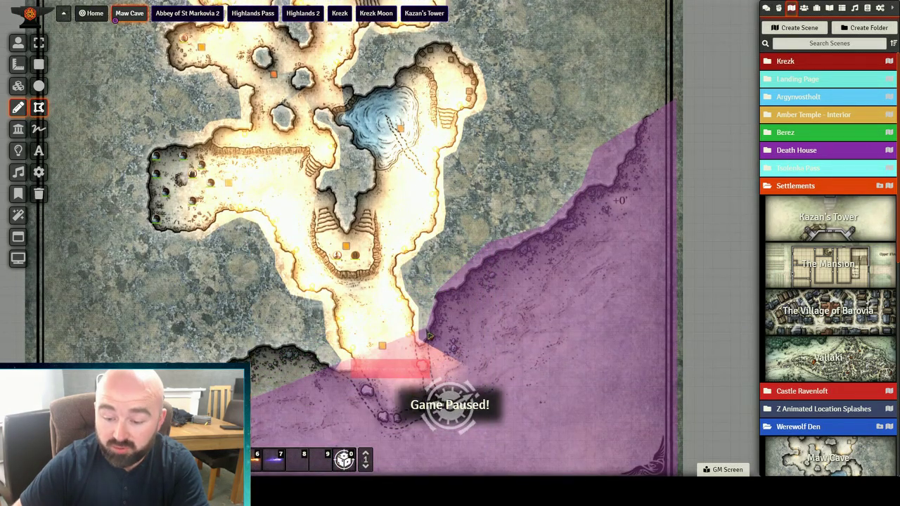
{"action": "key", "text": "Down"}
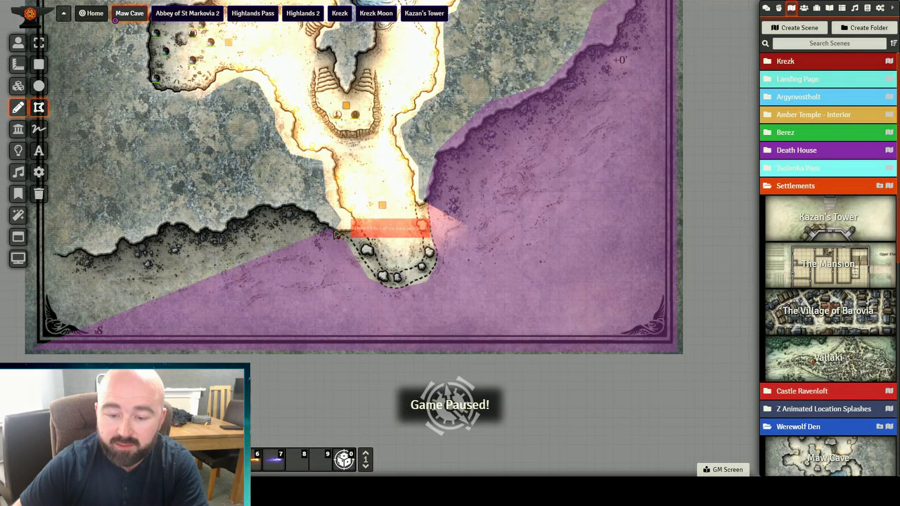
- Continue the polygon from the cave entrance along the western cliff line to the map's left edge, enclosing the outdoor area
{"action": "left_click", "coordinate": [341, 230]}
{"action": "left_click", "coordinate": [292, 205]}
{"action": "left_click", "coordinate": [250, 207]}
{"action": "left_click", "coordinate": [179, 226]}
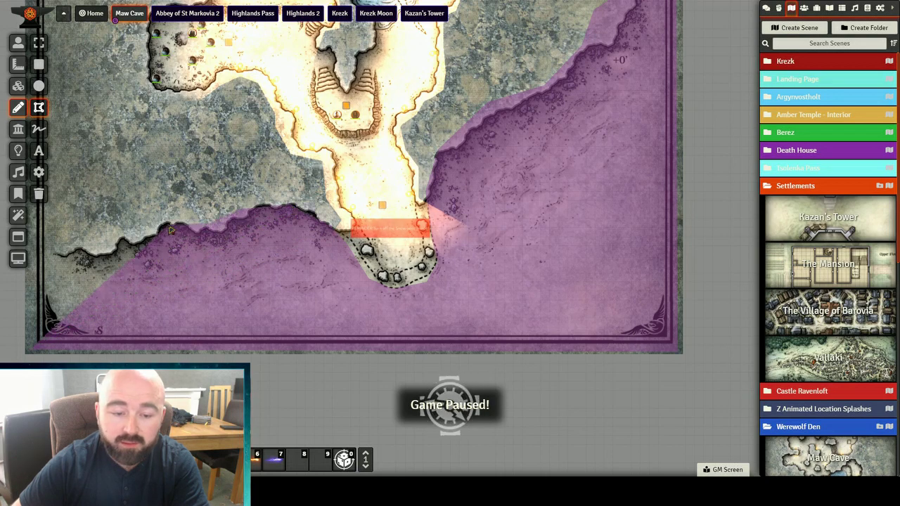
{"action": "left_click", "coordinate": [141, 234]}
{"action": "left_click", "coordinate": [95, 241]}
{"action": "left_click", "coordinate": [60, 249]}
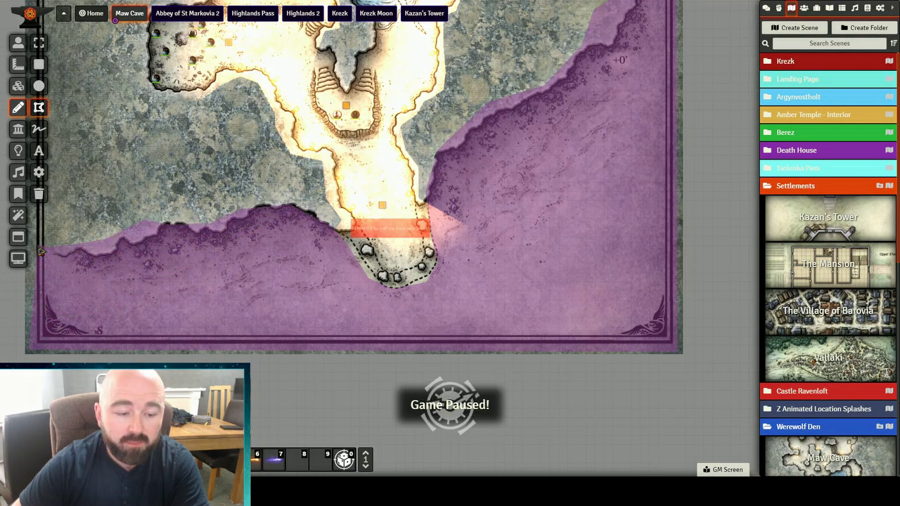
- Give the outdoor polygon the text label blockWeather and update the drawing
{"action": "double_click", "coordinate": [274, 309]}
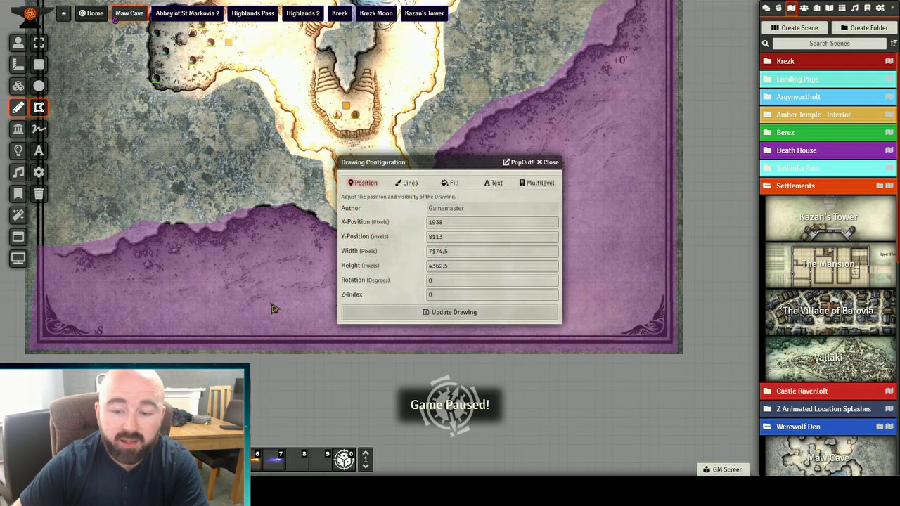
{"action": "left_click", "coordinate": [496, 182]}
{"action": "left_click", "coordinate": [469, 209]}
{"action": "type", "text": "bl"}
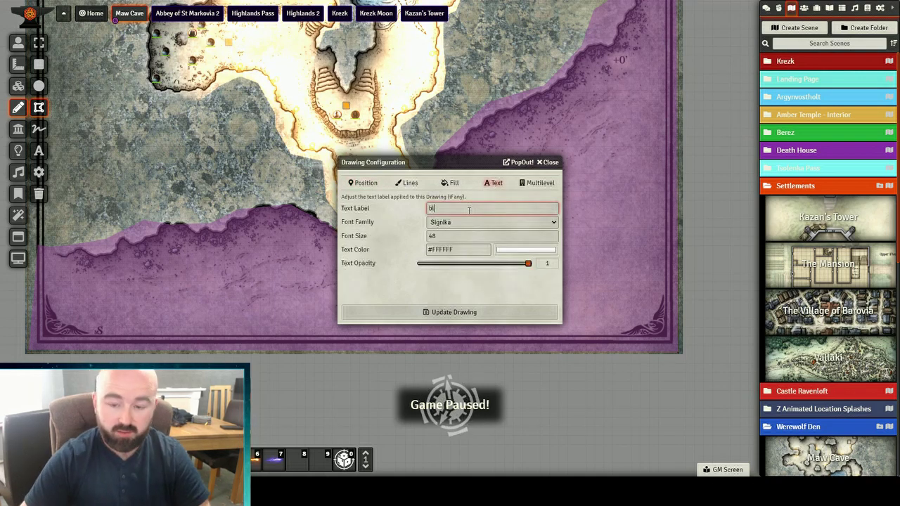
{"action": "type", "text": "ockWeather"}
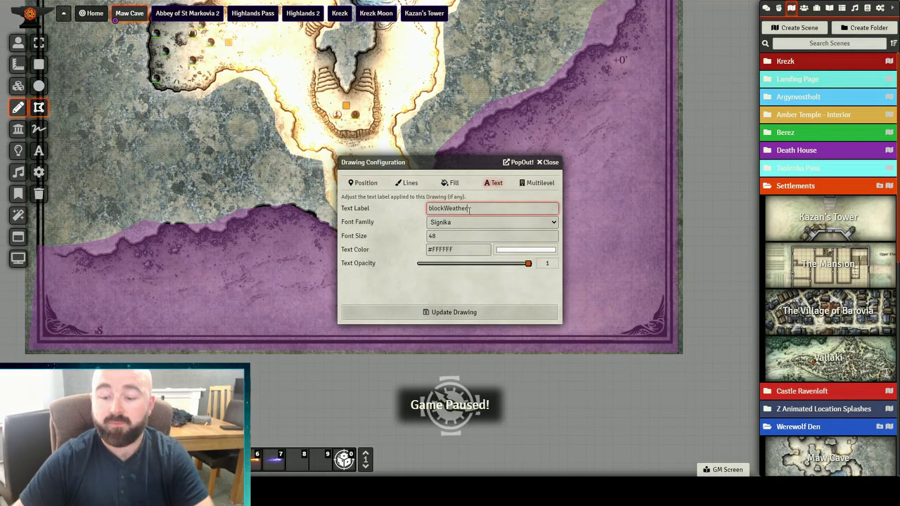
{"action": "left_click", "coordinate": [433, 312]}
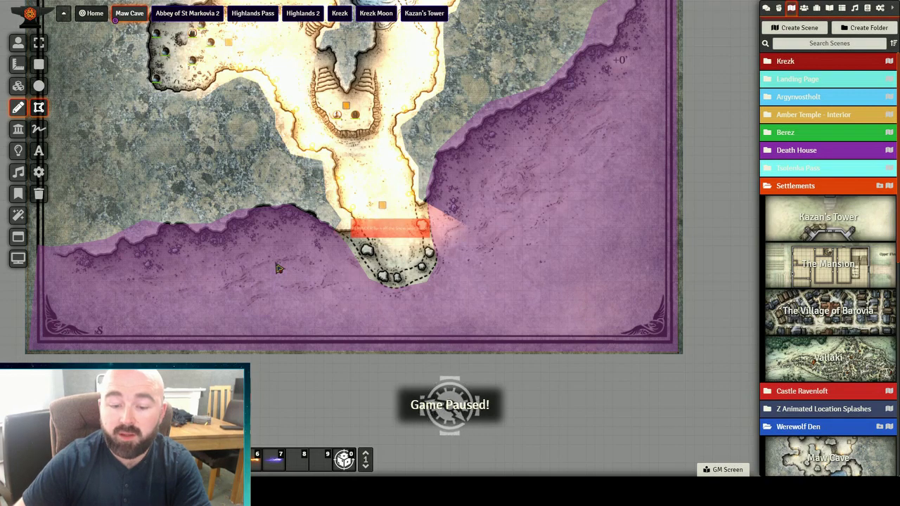
- Select the blockWeather polygon over the outdoor area and toggle it to hidden
{"action": "left_click", "coordinate": [39, 43]}
{"action": "left_click_drag", "start_coordinate": [738, 123], "coordinate": [700, 194]}
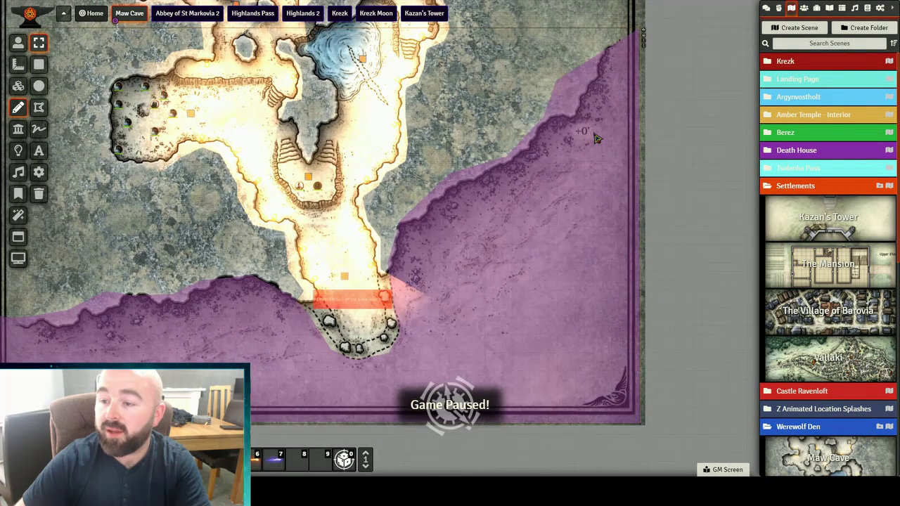
{"action": "left_click", "coordinate": [644, 33]}
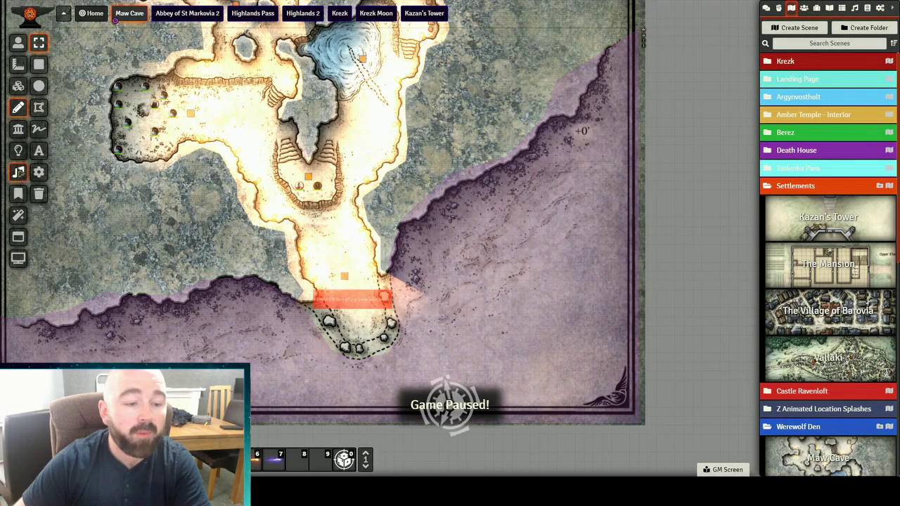
- Enable the Snow weather effect for the Maw Cave scene, save the changes and inspect the snowfall around the cave entrance
{"action": "left_click", "coordinate": [18, 215]}
{"action": "left_click", "coordinate": [40, 64]}
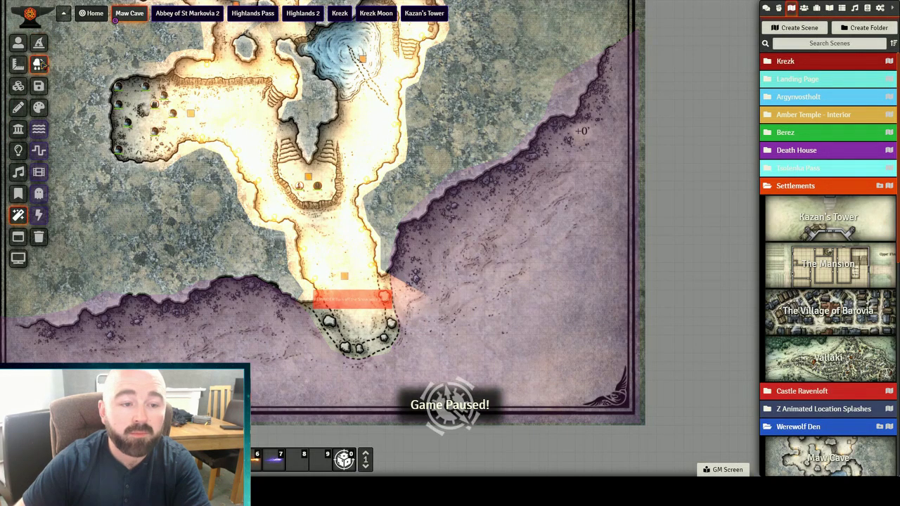
{"action": "left_click", "coordinate": [40, 64]}
{"action": "left_click", "coordinate": [444, 190]}
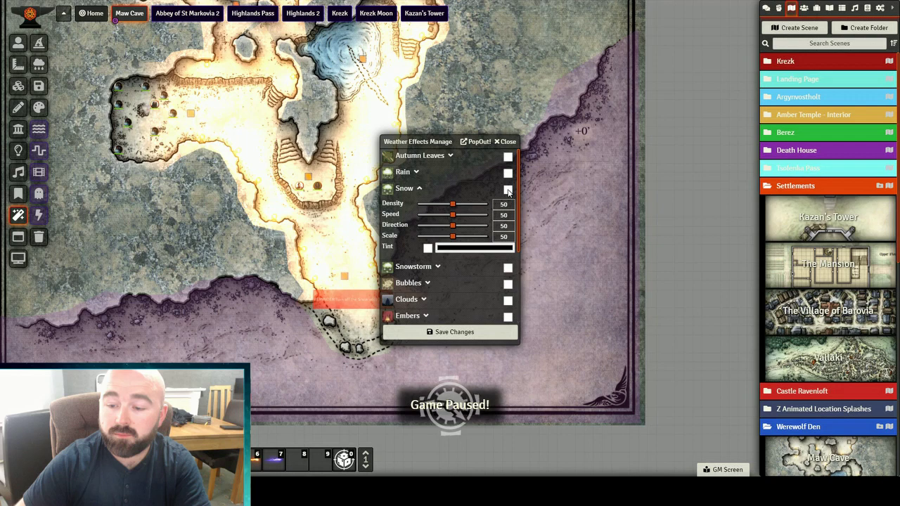
{"action": "left_click", "coordinate": [469, 336]}
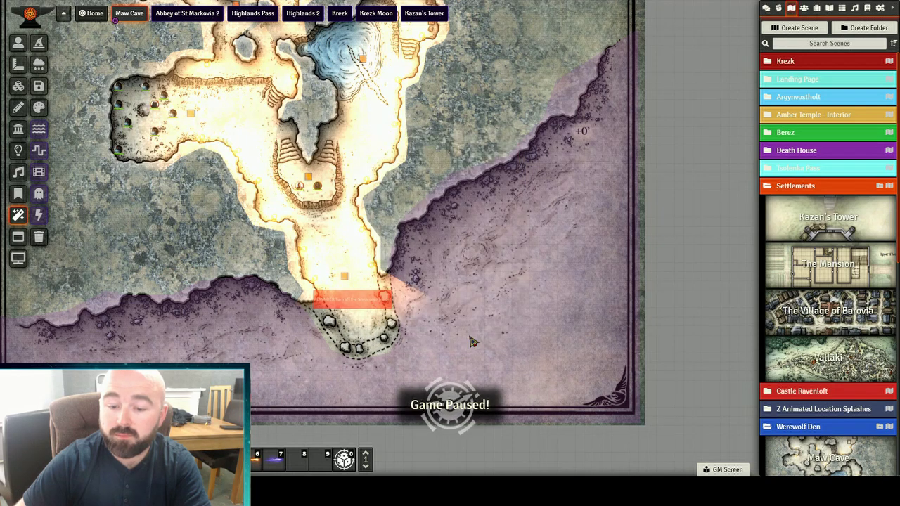
{"action": "left_click_drag", "start_coordinate": [170, 225], "coordinate": [198, 164]}
{"action": "scroll", "coordinate": [197, 164], "scroll_direction": "up", "scroll_amount": 9}
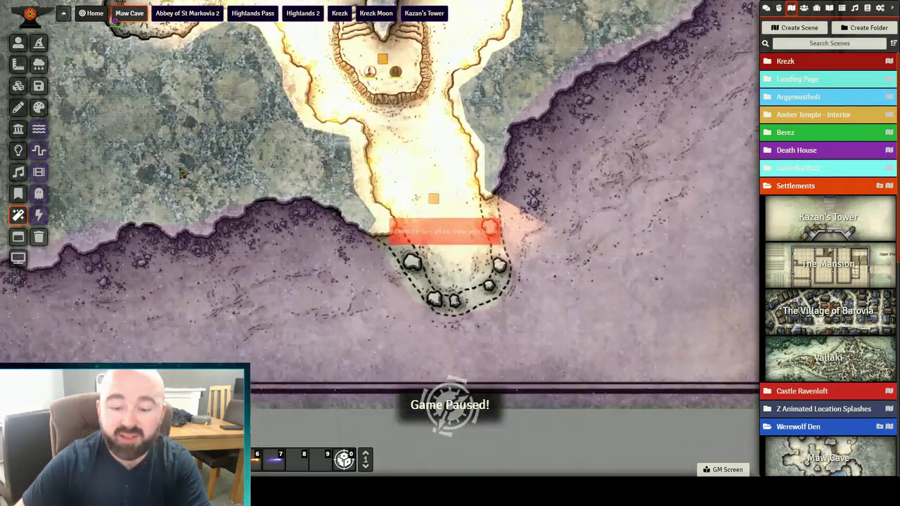